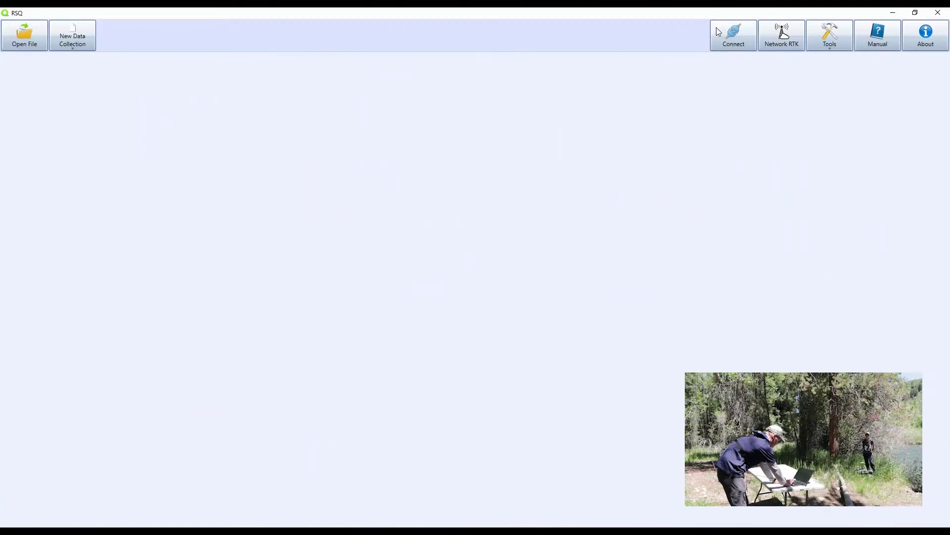
Step: Start a new data collection from the toolbar to reveal the Moving Boat and Stationary choices
click(77, 45)
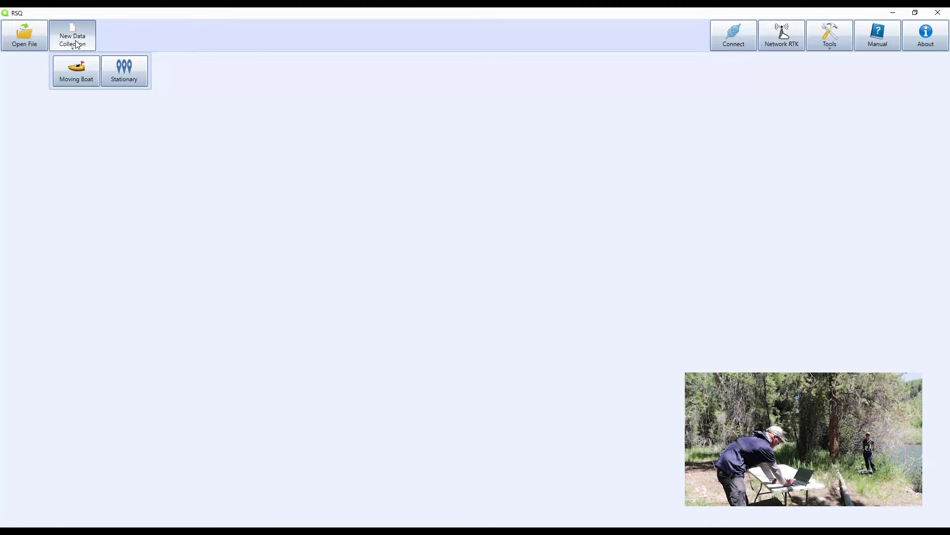
Step: Choose Moving Boat, scan for devices, and connect to RS5 instrument RS52304002
click(86, 76)
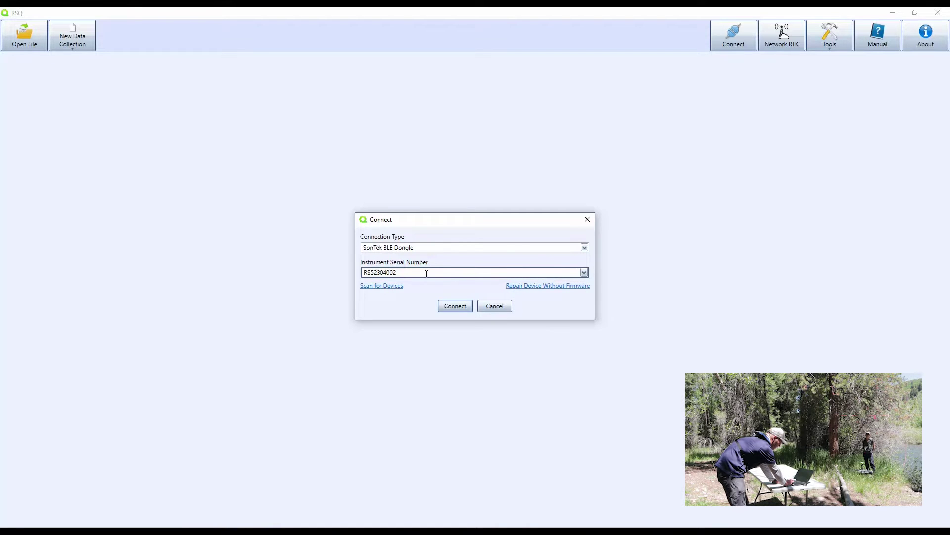
click(381, 286)
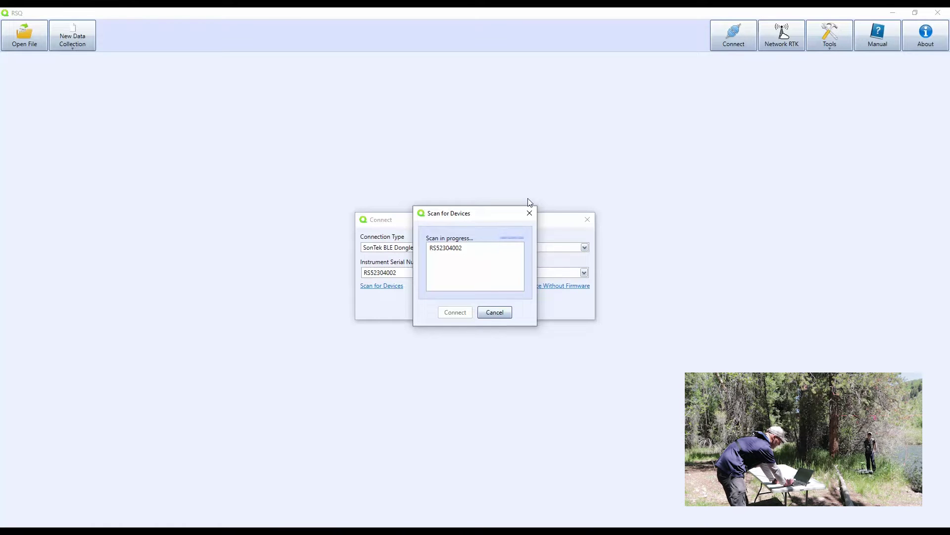
click(461, 248)
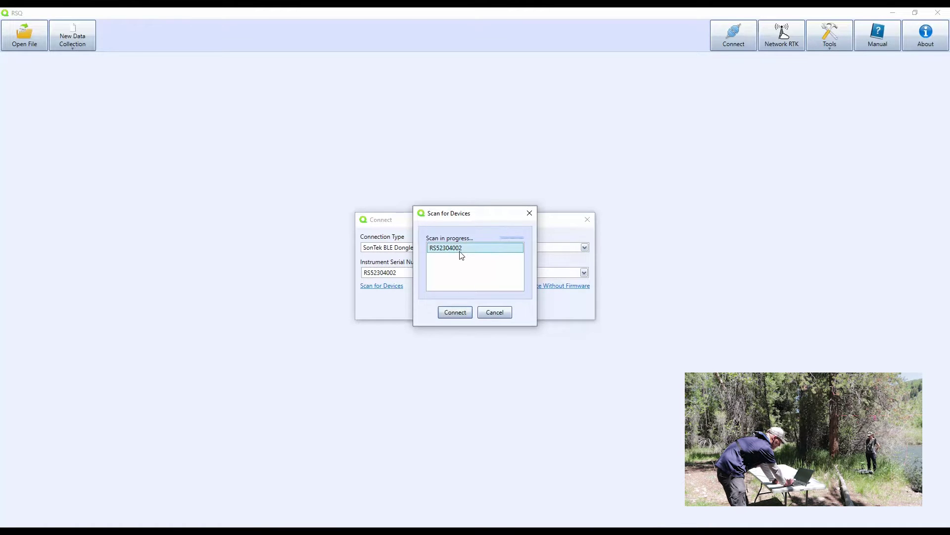
click(454, 313)
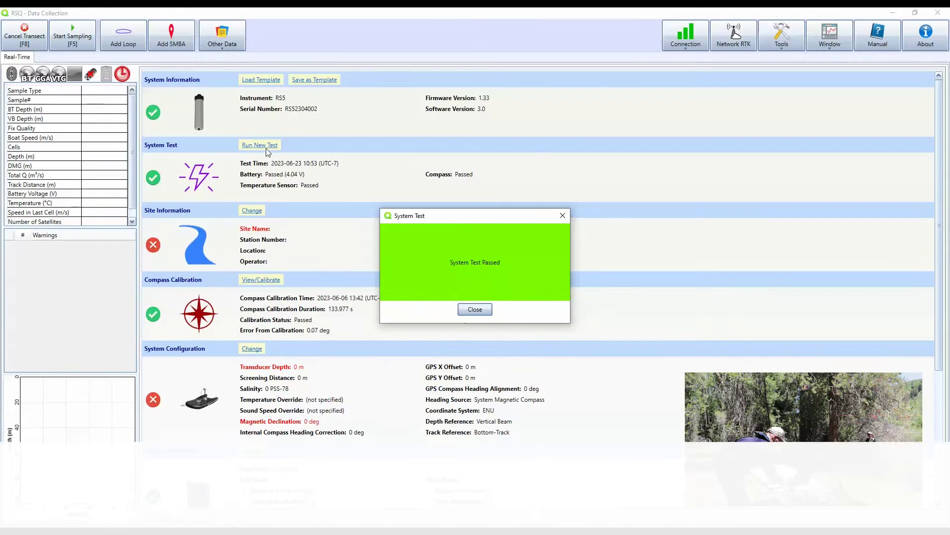
Step: Close the System Test Passed result for the connected RS5
click(474, 310)
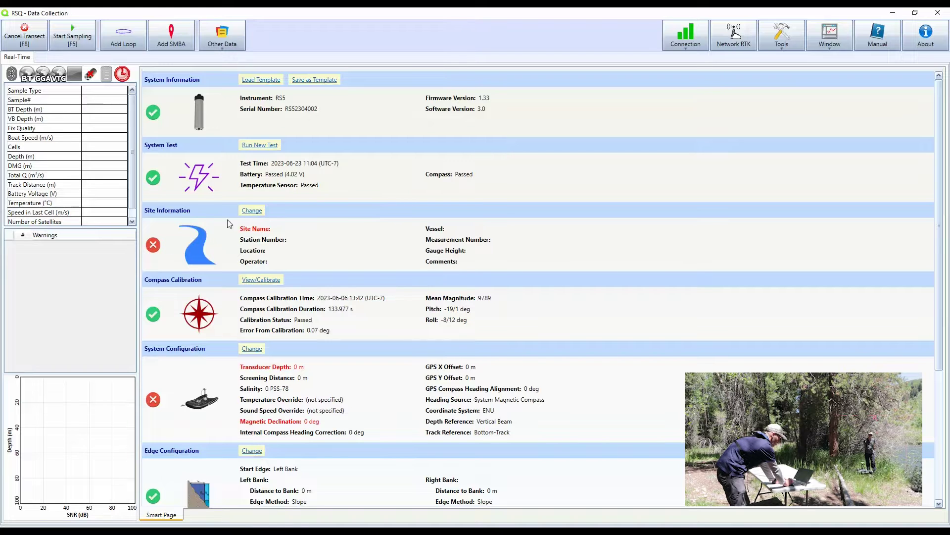
Step: Enter site name 'Blue River near Breckridge CO', station number 1 and location 'downstream Dillon Dam'
click(252, 210)
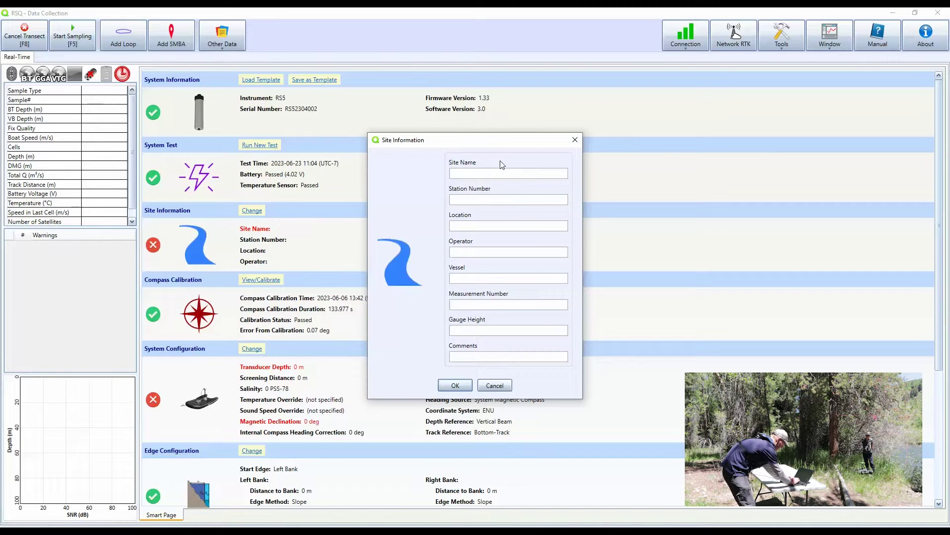
text(Blue River)
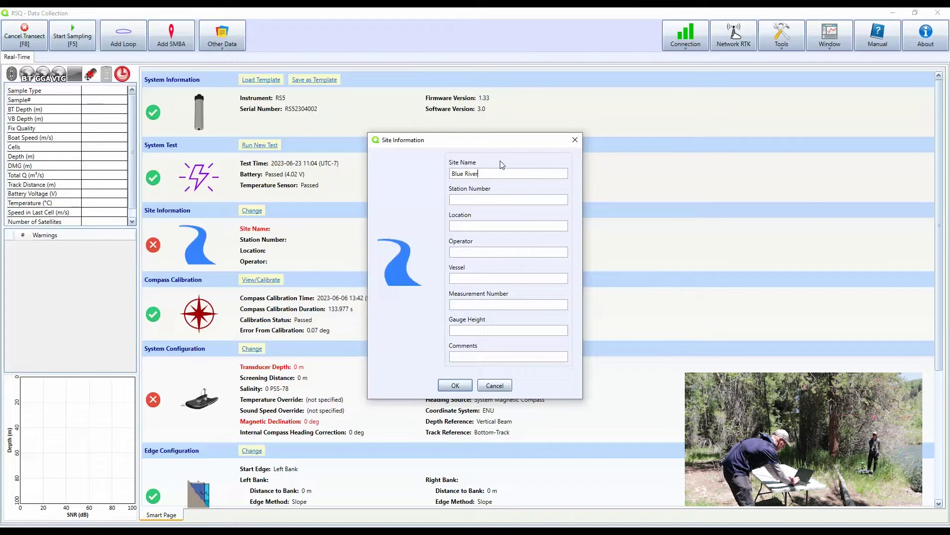
text( near Breckre)
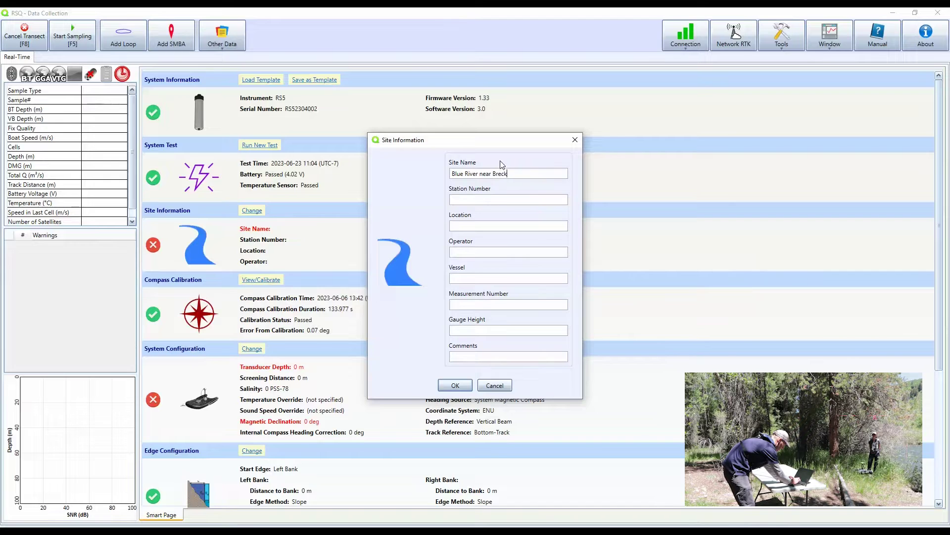
key(BackSpace)
text(idge CO)
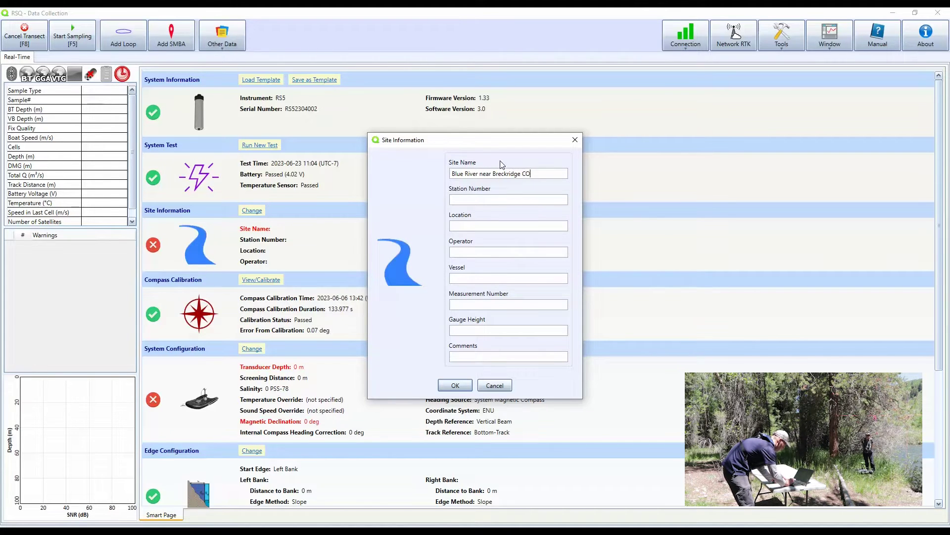
click(489, 199)
text(1)
key(Tab)
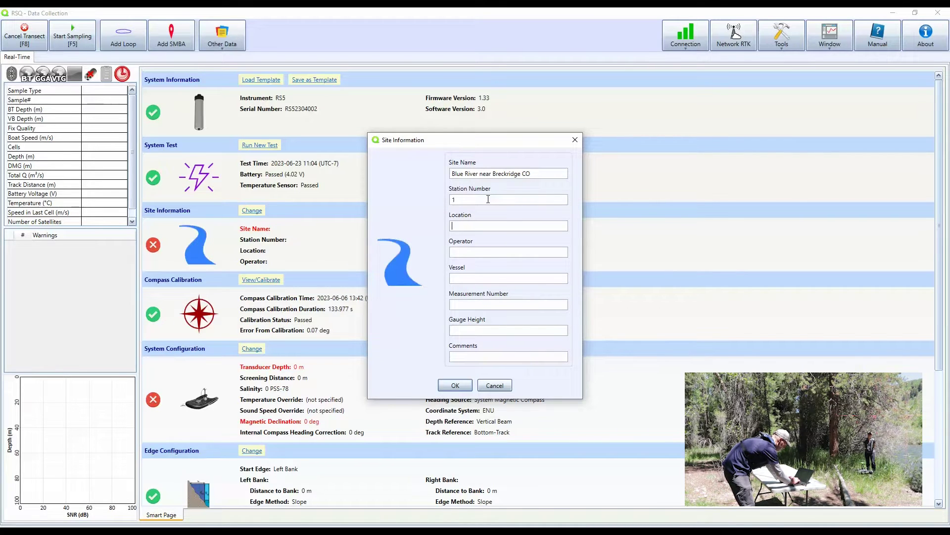
text(do)
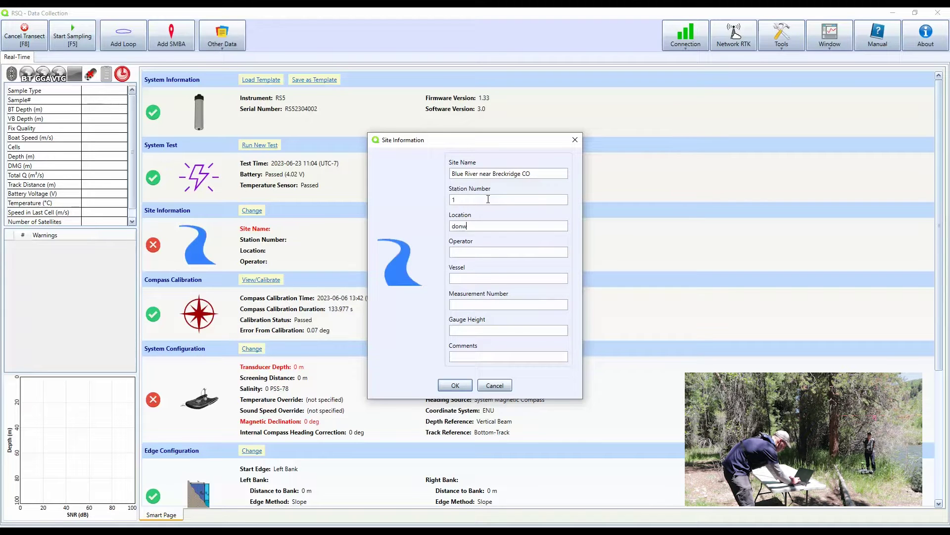
text(wnst)
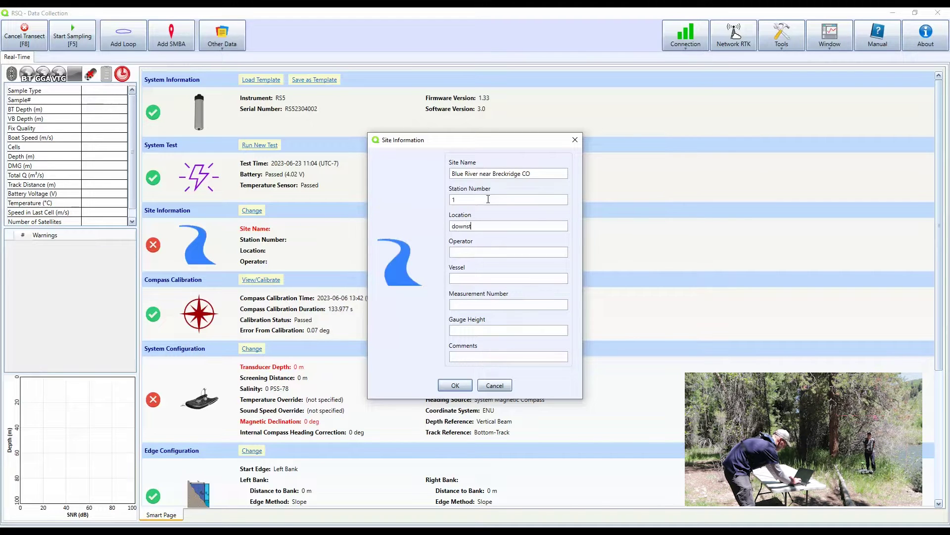
text(ream )
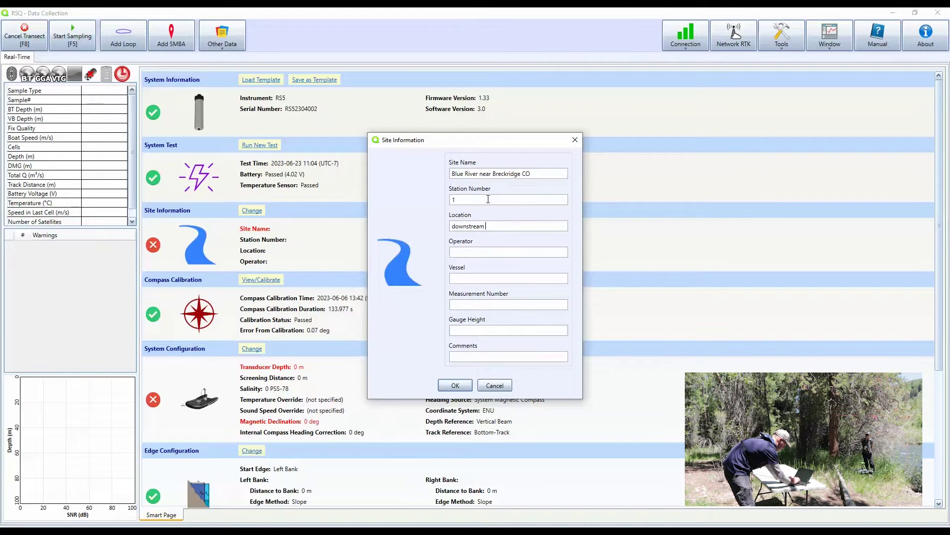
text(Dillon Dam)
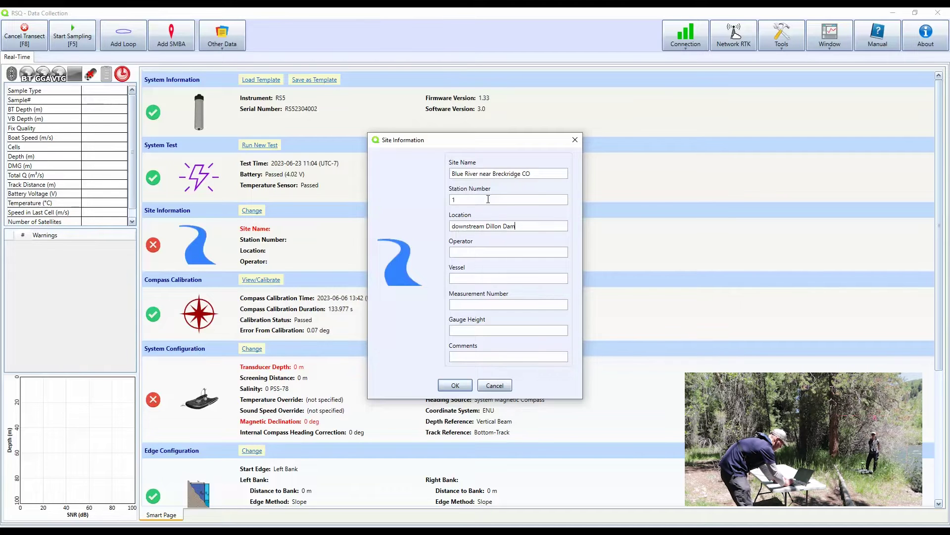
Step: Fill in the operator's name, vessel 'HB II' and measurement number 1
click(463, 253)
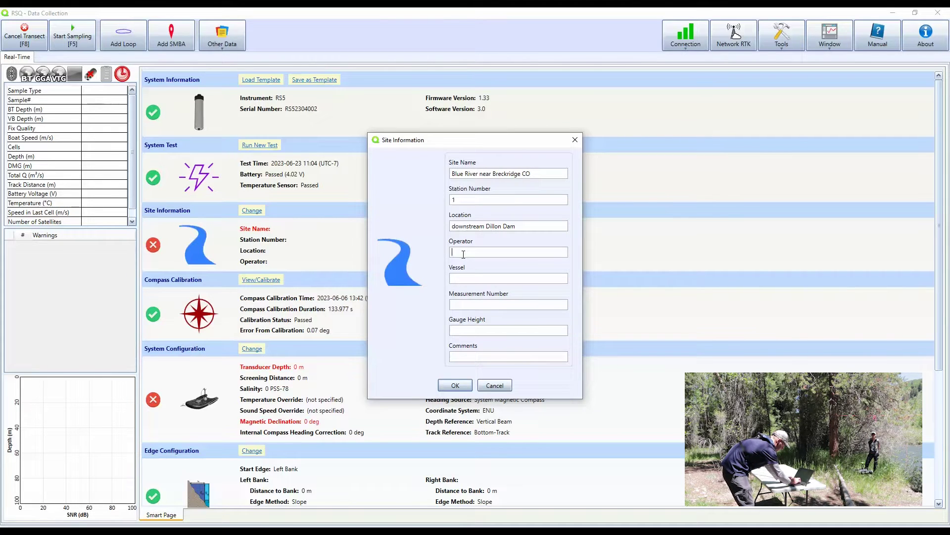
text(Brittany)
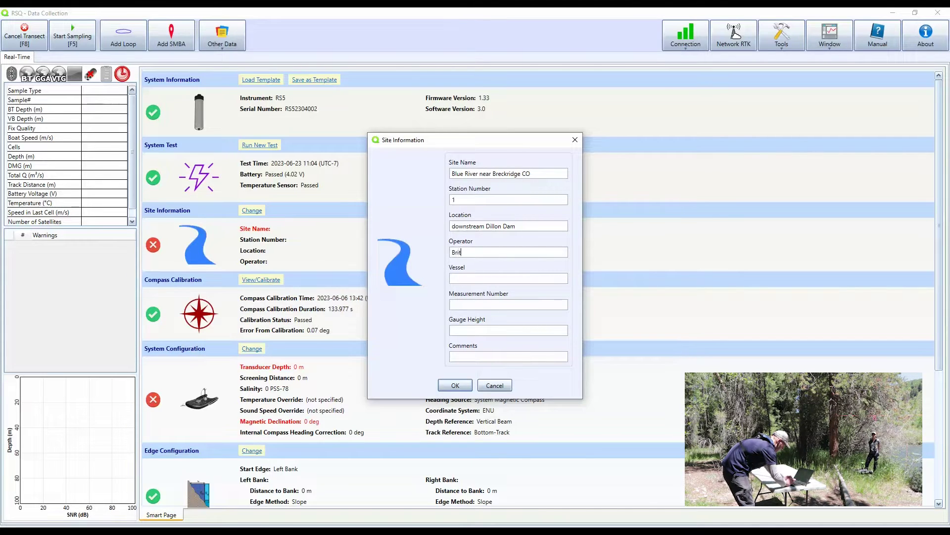
click(469, 279)
text(HB II)
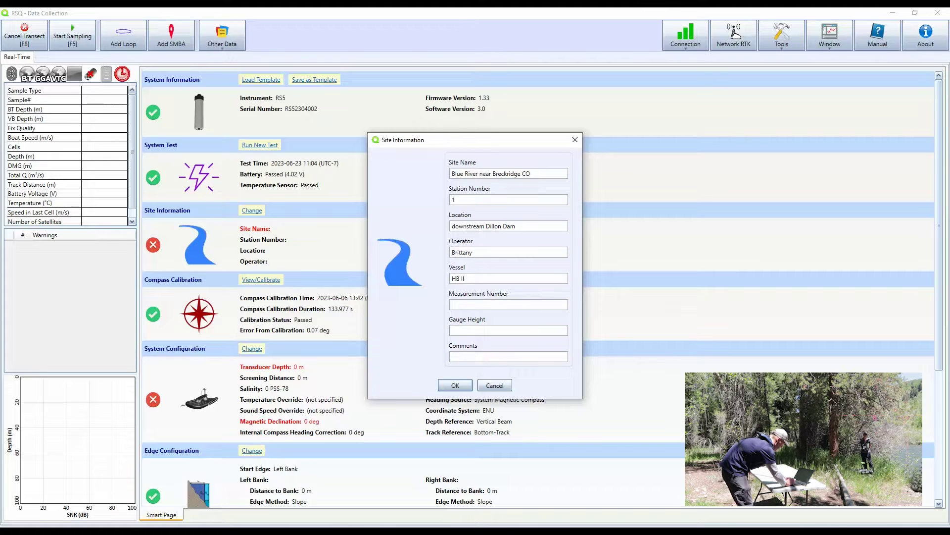
key(Tab)
text(1)
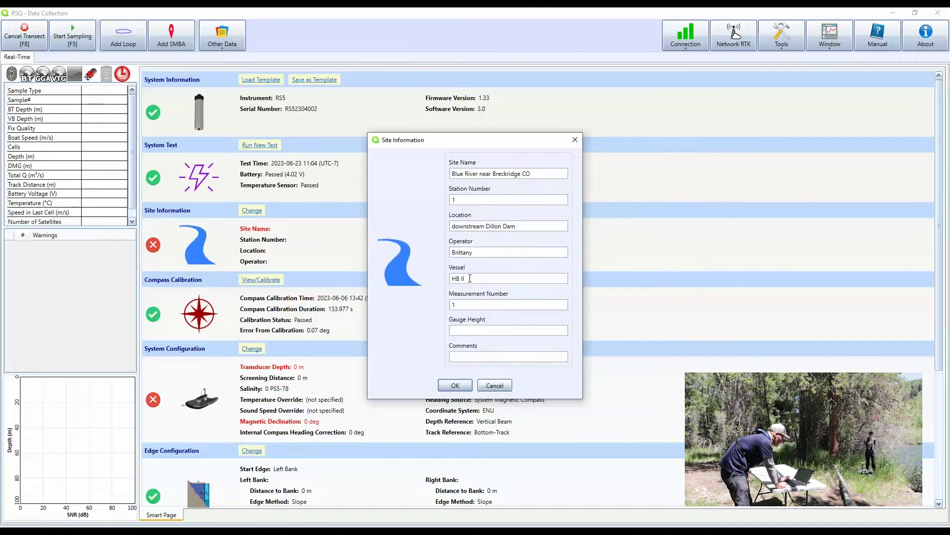
Step: Skip gauge height, enter comments 'High Flow - low wind', and confirm the site information
key(Tab)
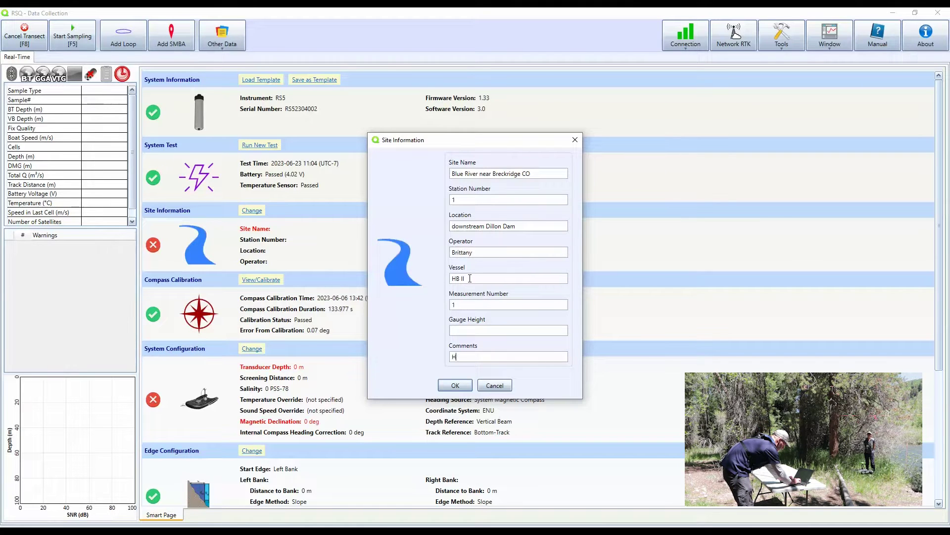
text(igh Flow)
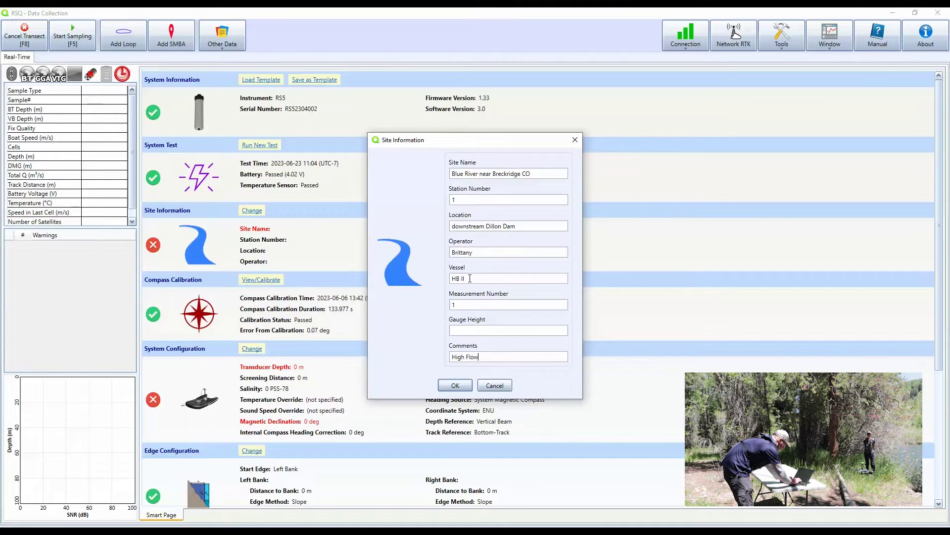
text( - )
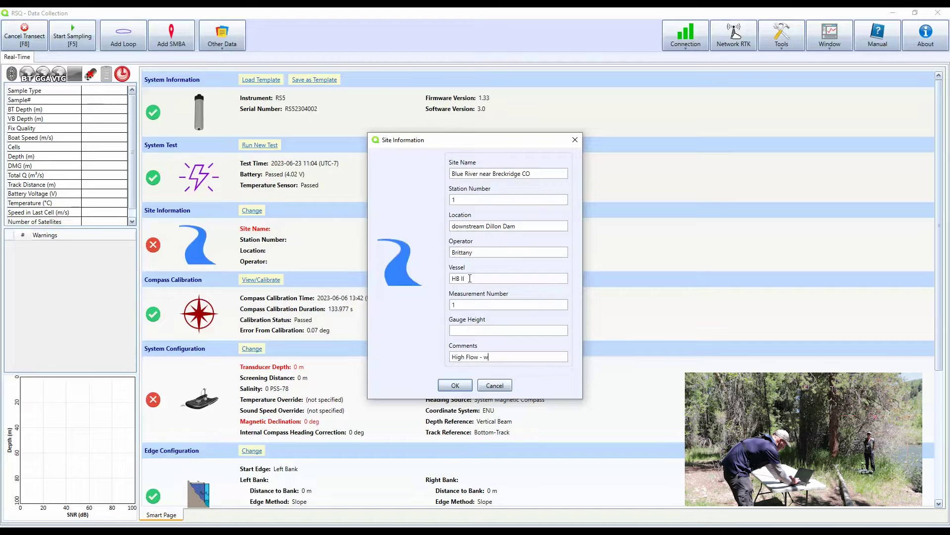
text(w)
key(BackSpace)
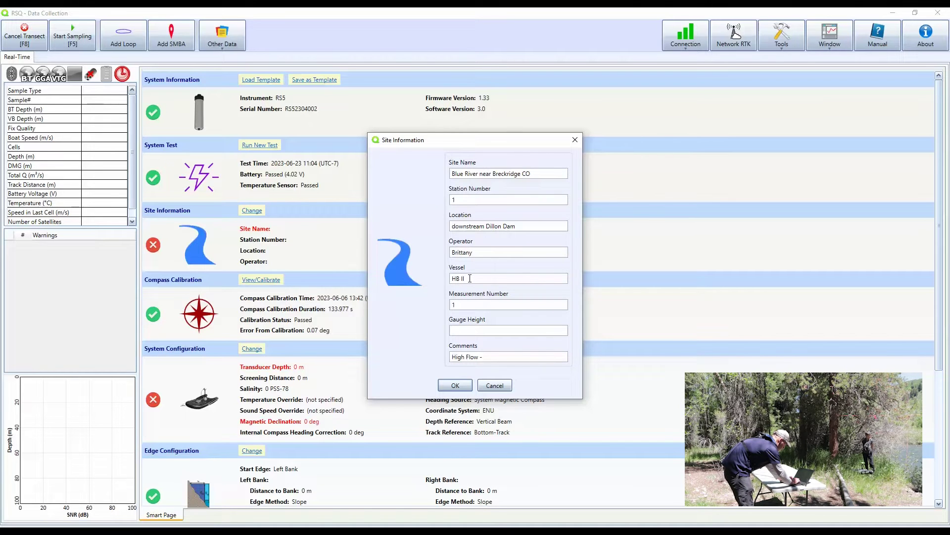
text(low wind)
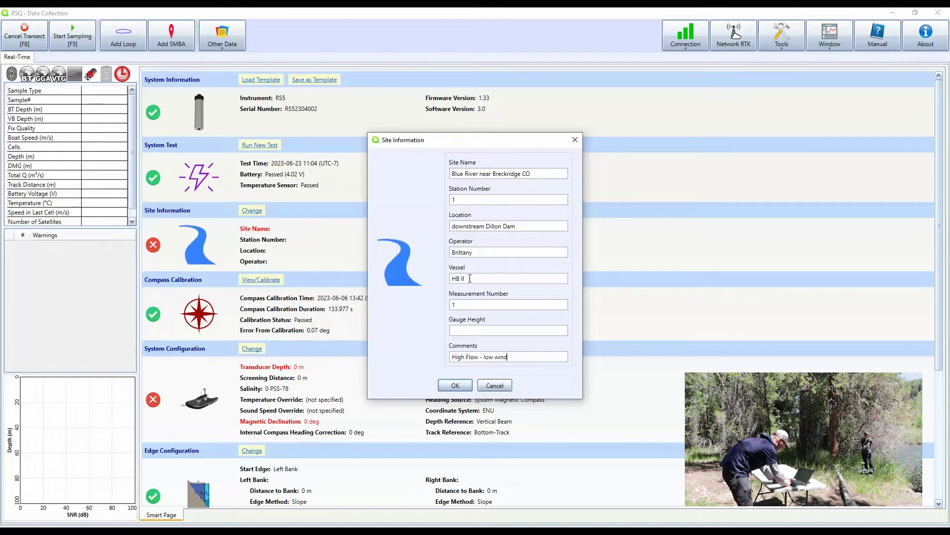
click(456, 385)
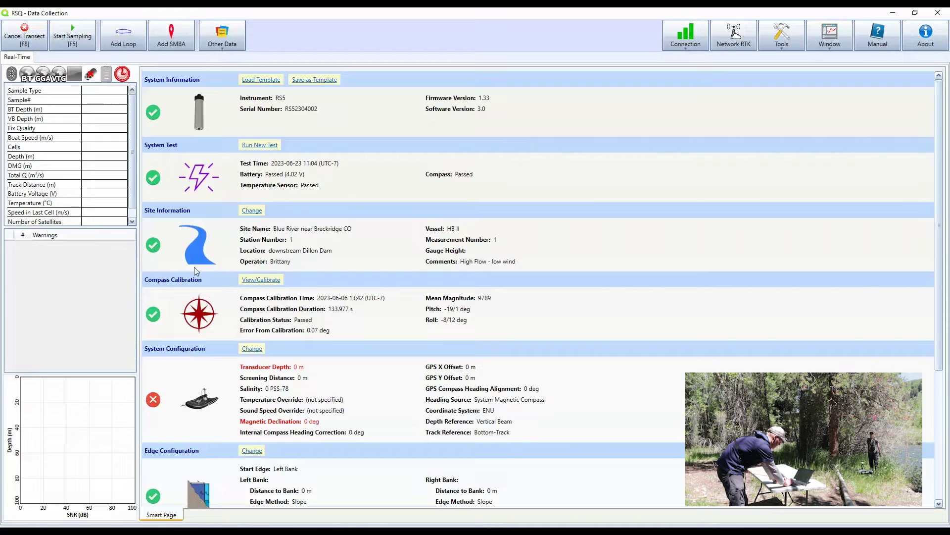
Step: Open the Compass Calibration review showing the existing passed calibration with 0.07 deg error
click(268, 281)
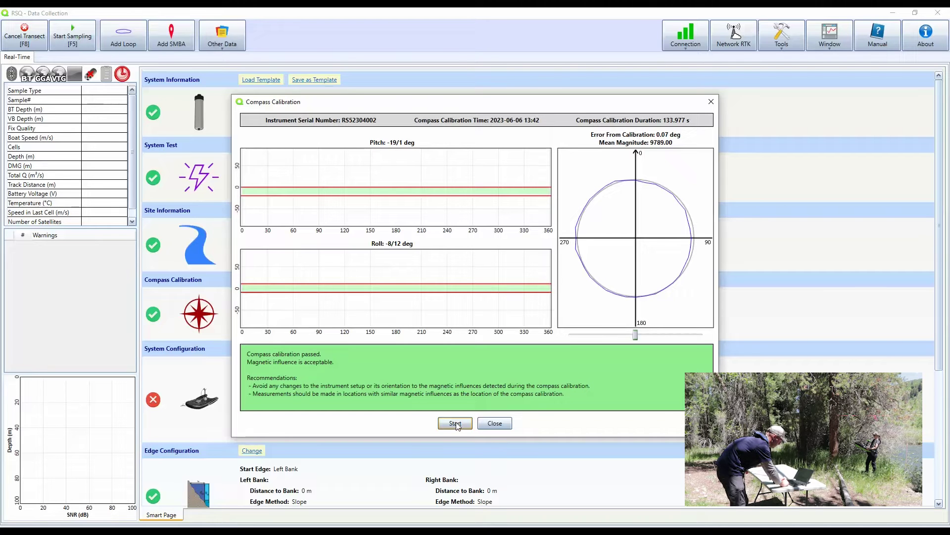
Step: Start a new compass calibration and rotate the RS5 through the full 0–360° headings
click(456, 423)
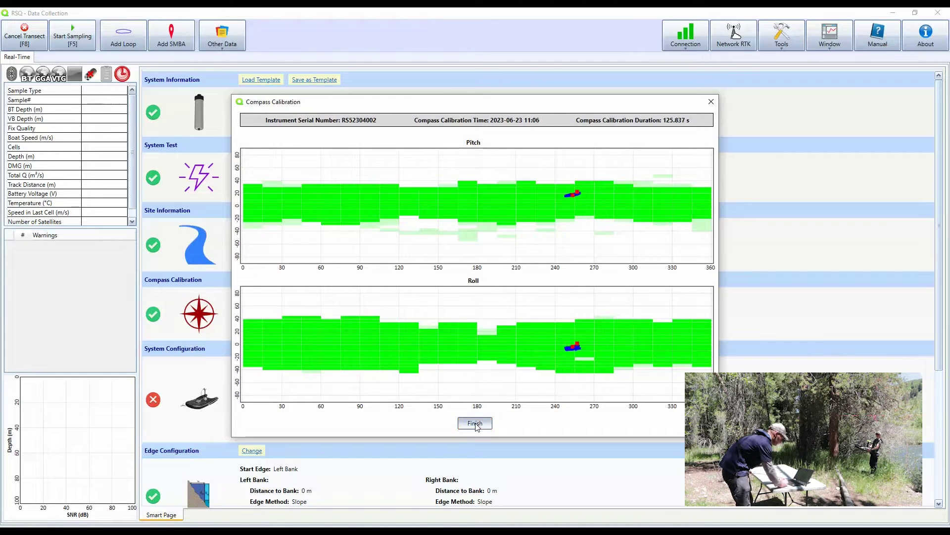
Step: Finish the 11:06 compass calibration, save it to the instrument, and close the dialog
click(475, 423)
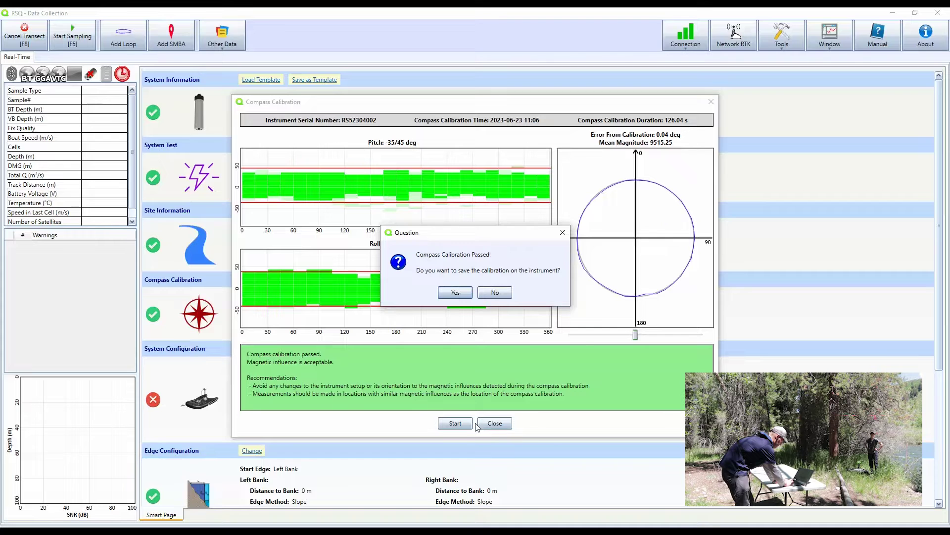
click(454, 293)
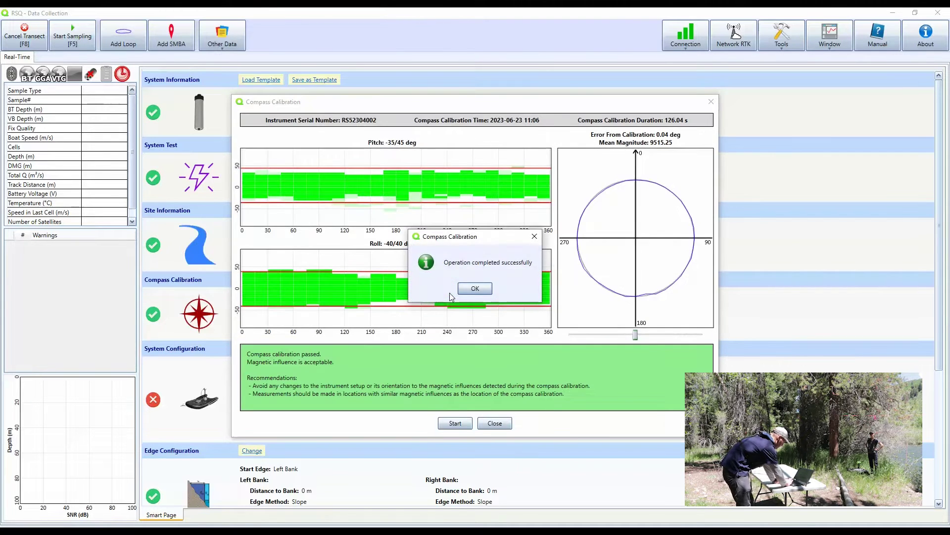
click(483, 290)
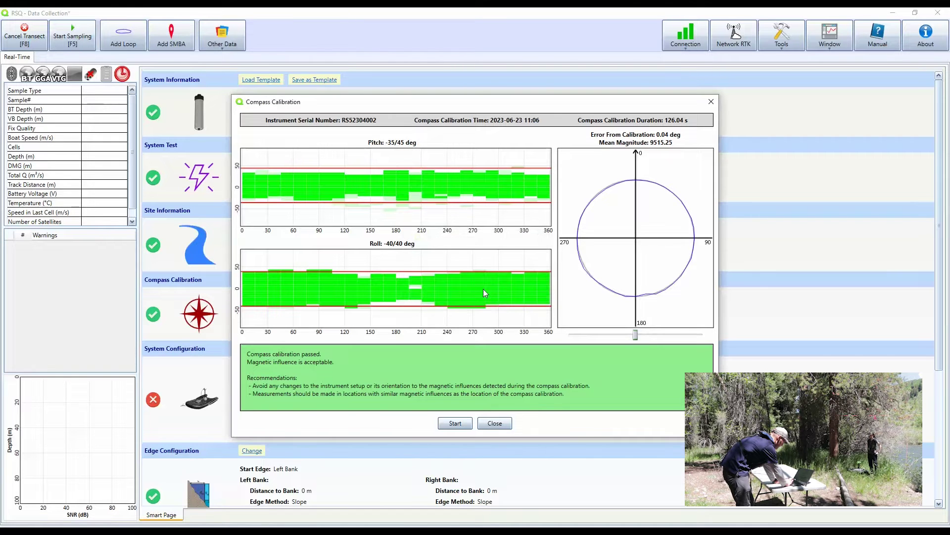
click(495, 423)
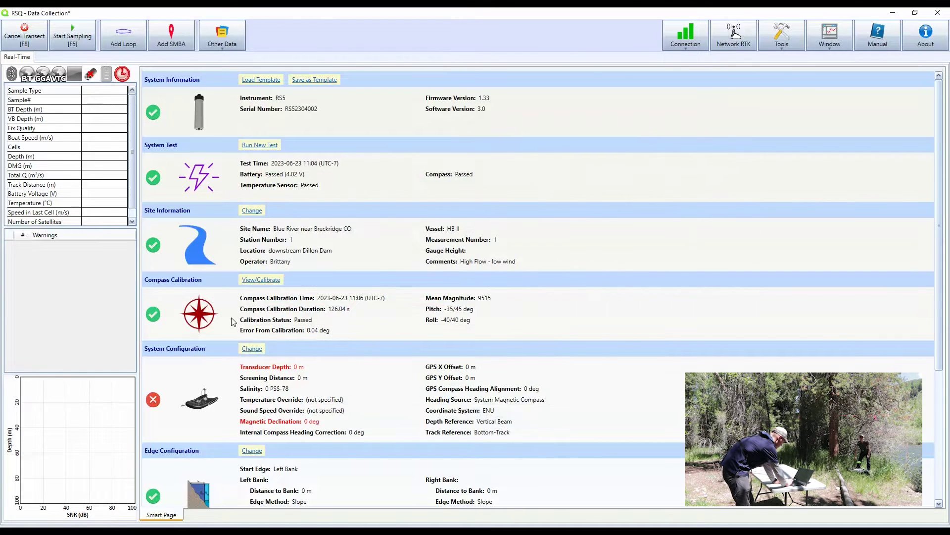
Step: Open System Configuration and change the transducer depth to 0.075 m
scroll(231, 322, down, 3)
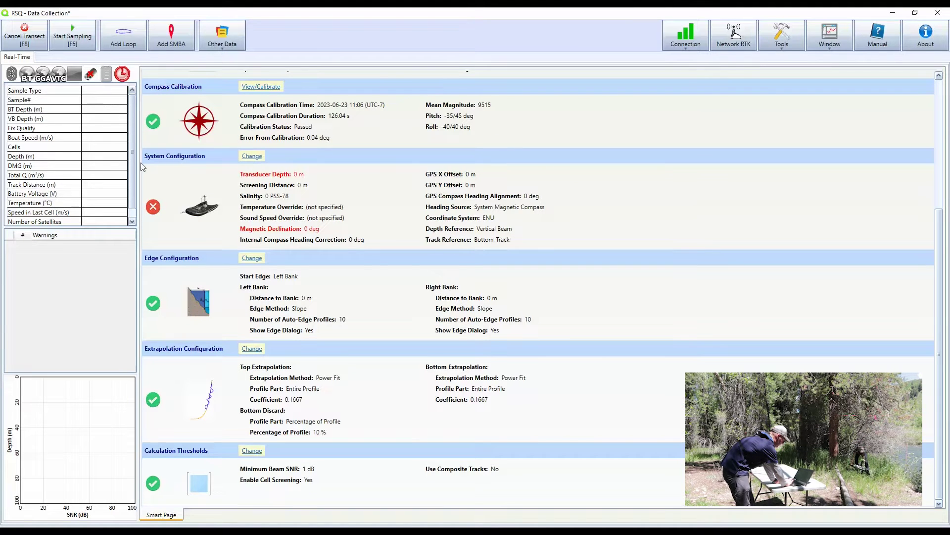
click(252, 157)
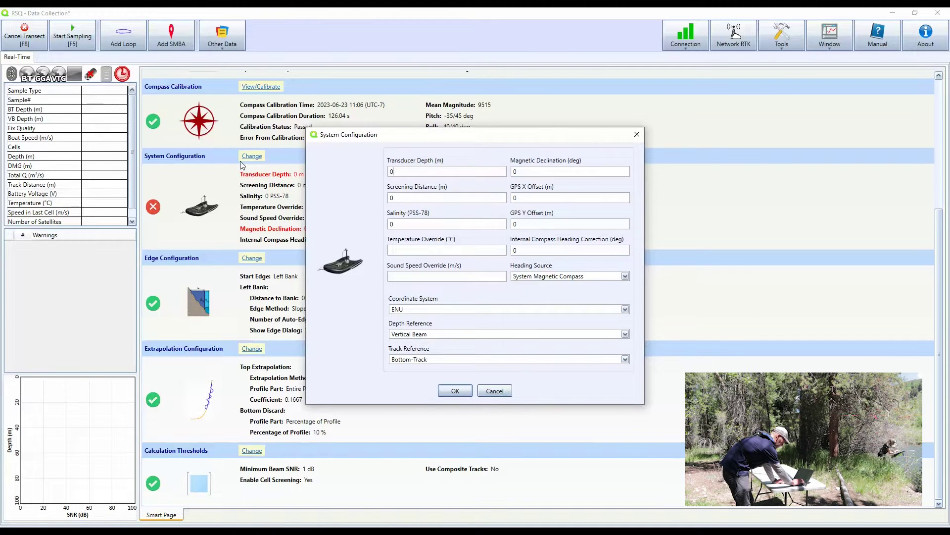
key(BackSpace)
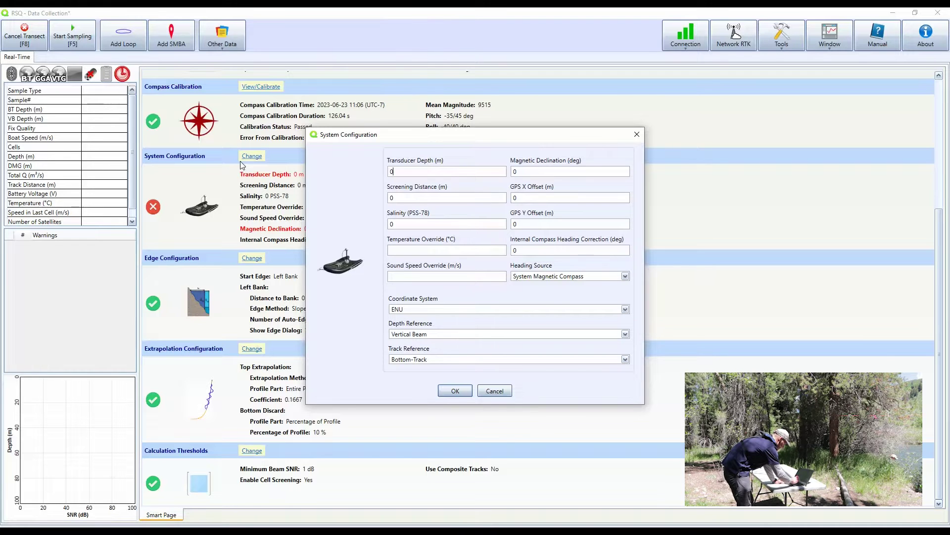
text(.075)
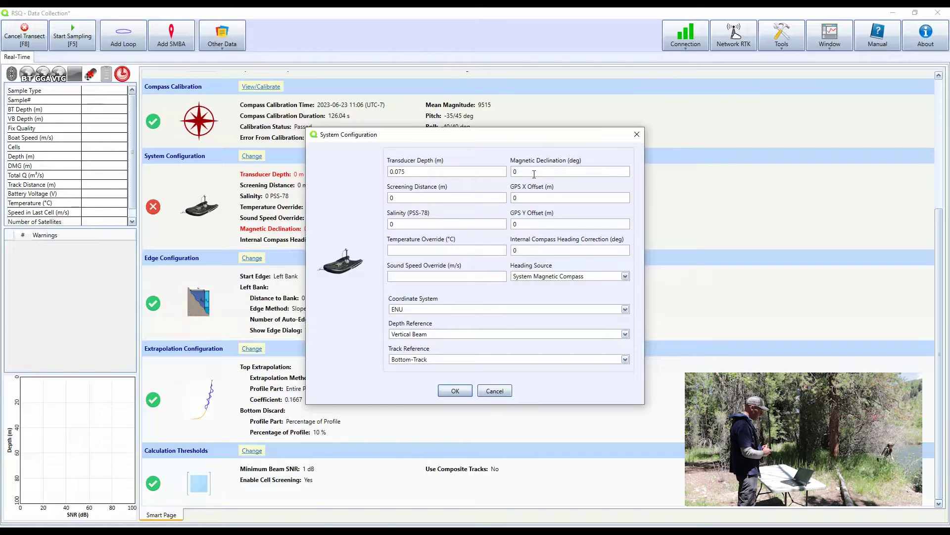
click(534, 174)
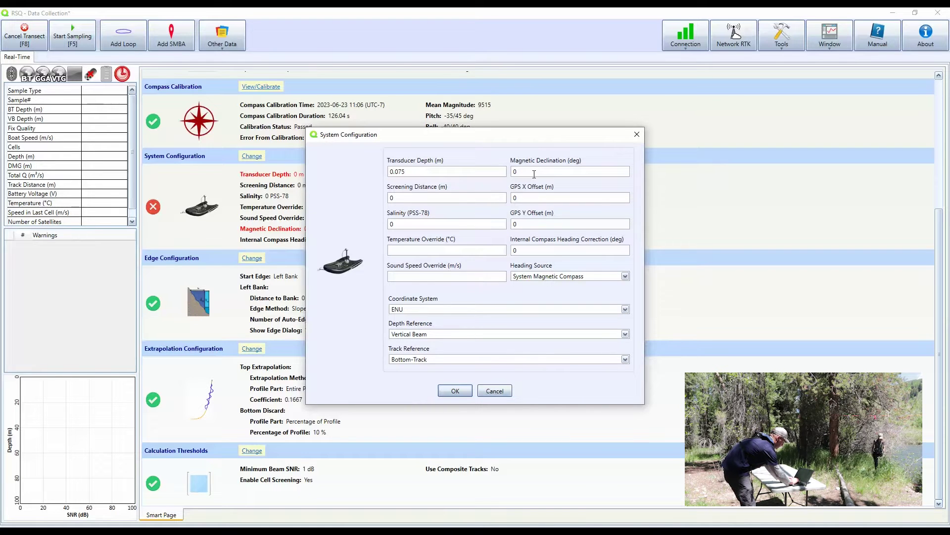
Step: Enter 8.3 deg magnetic declination and confirm the GPS X offset stays at 0
text(8.3)
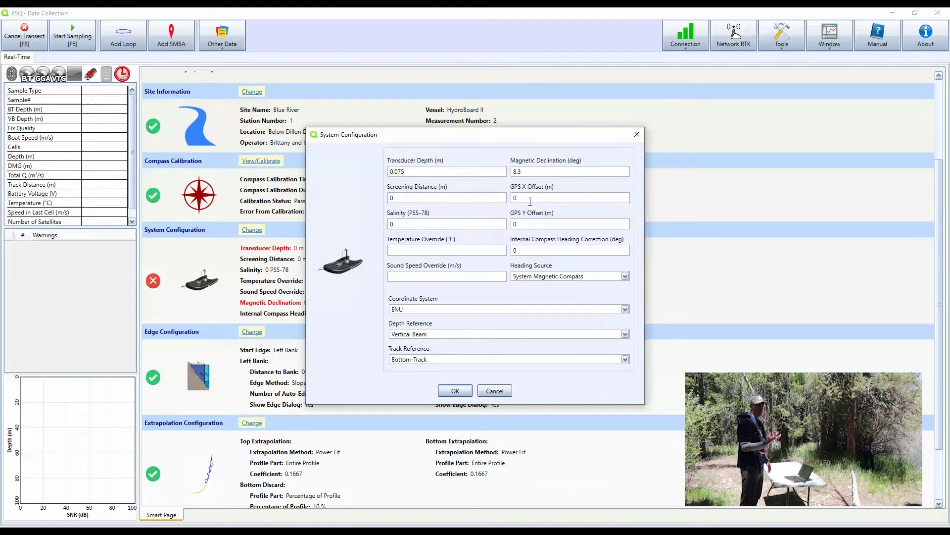
click(531, 199)
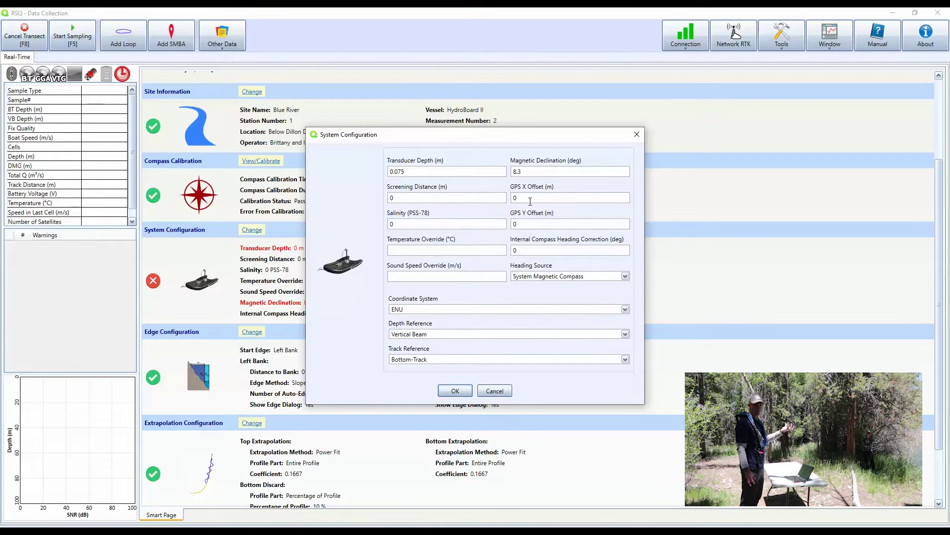
click(530, 201)
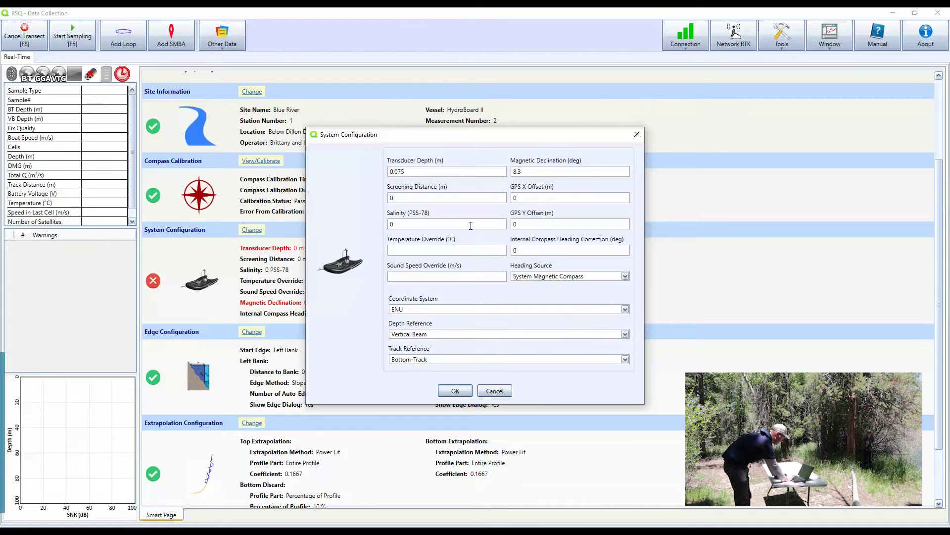
Step: Leave salinity at 0 and temperature override blank in System Configuration
click(419, 224)
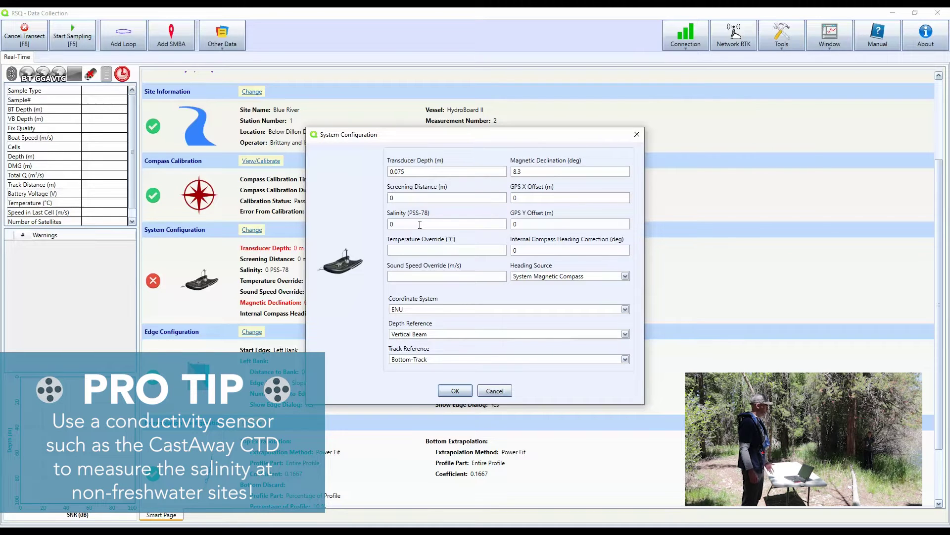
click(420, 225)
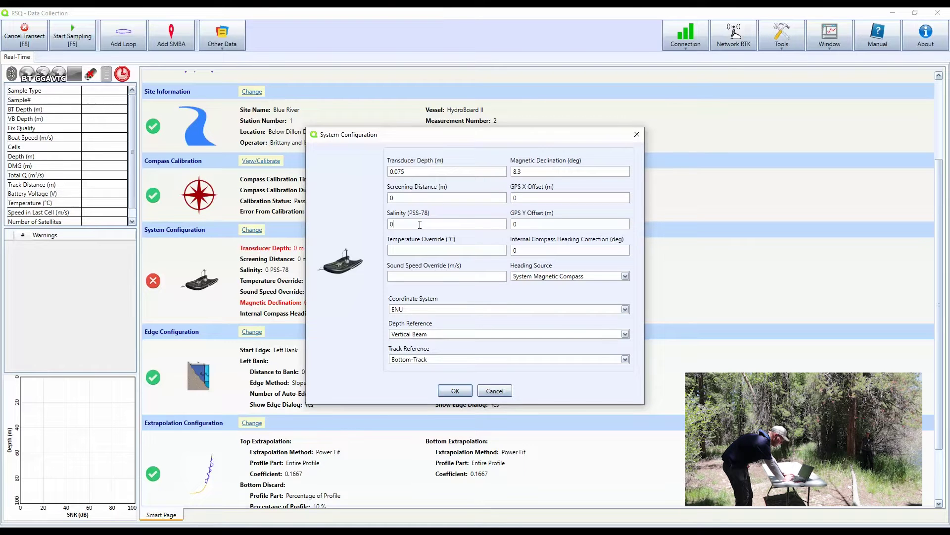
click(424, 250)
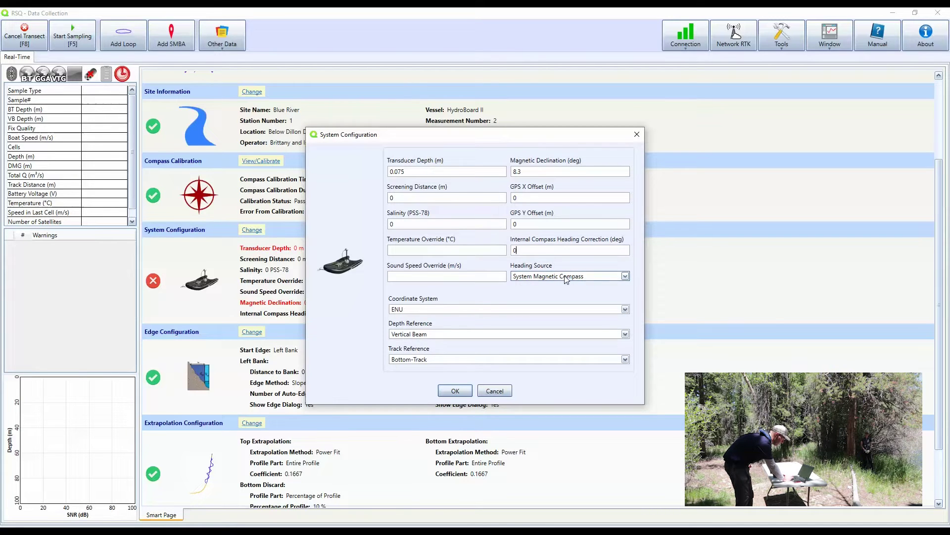
Step: Keep System Magnetic Compass as heading source, set track reference to GGA, and apply
click(626, 277)
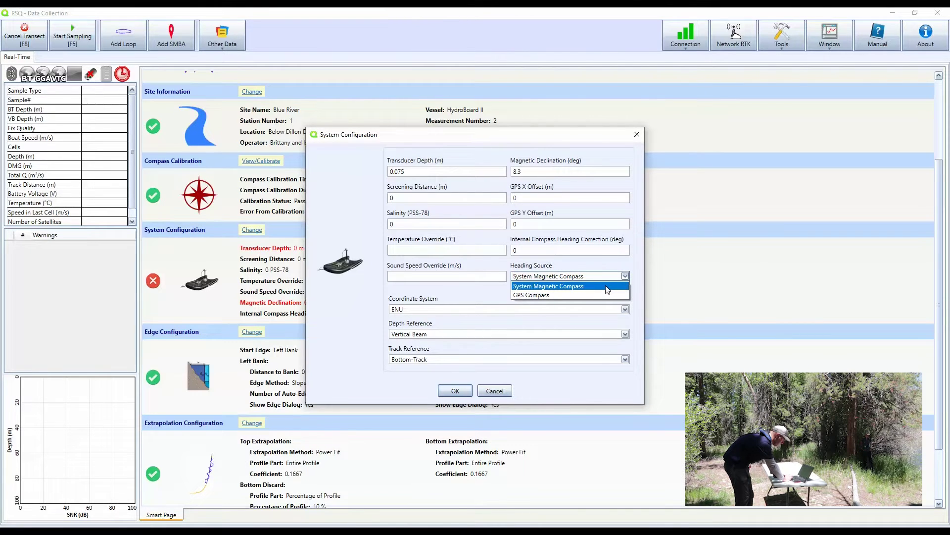
click(606, 287)
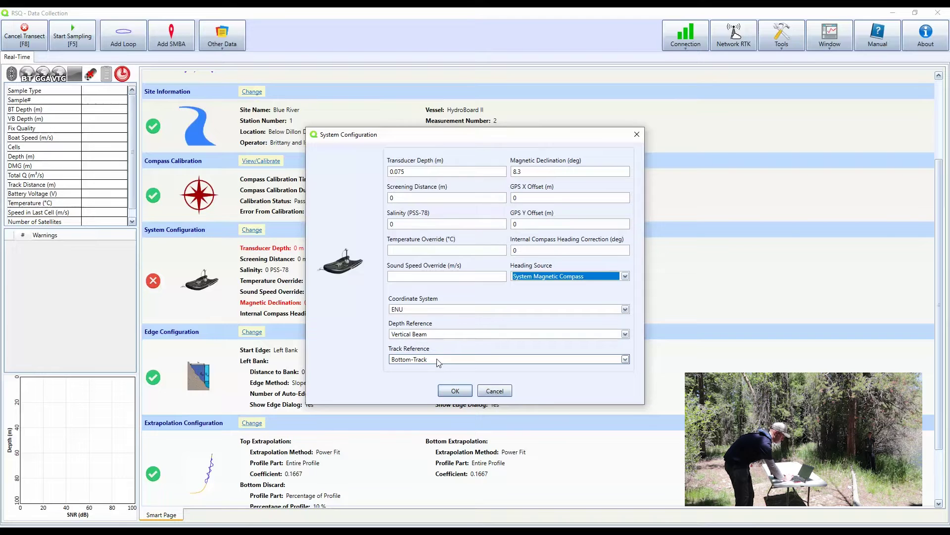
click(625, 359)
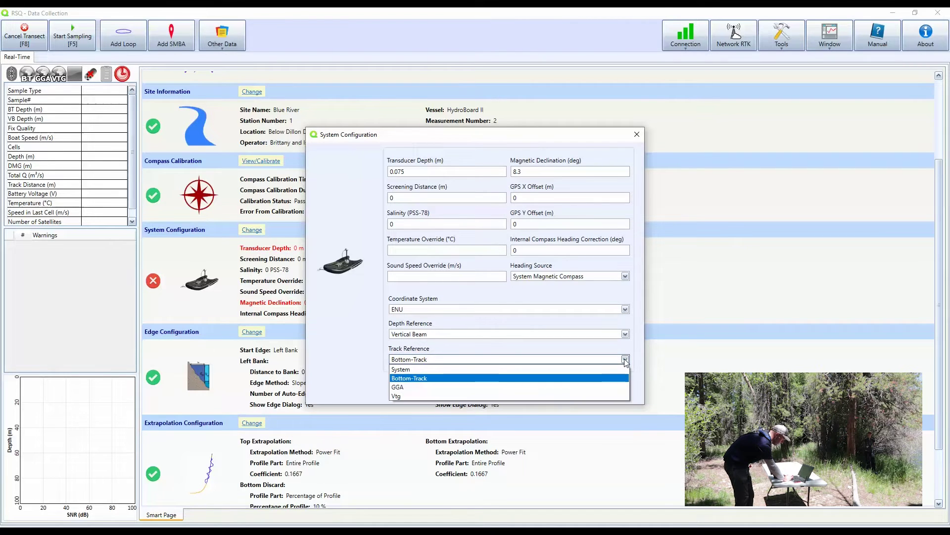
click(565, 387)
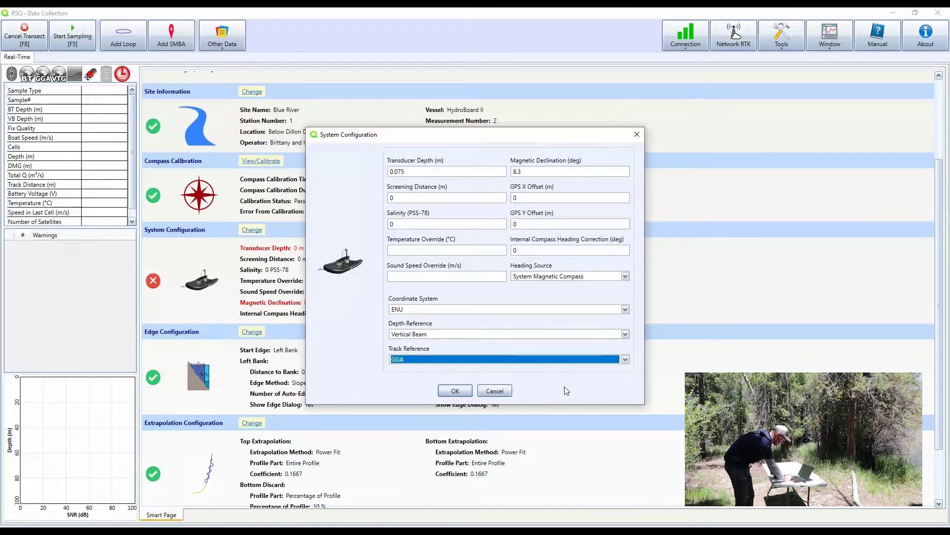
click(459, 395)
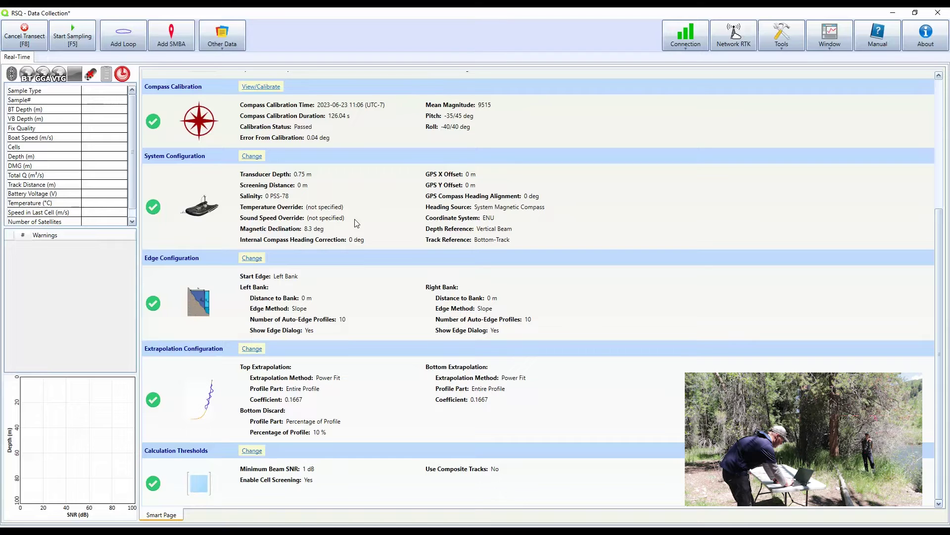
click(253, 260)
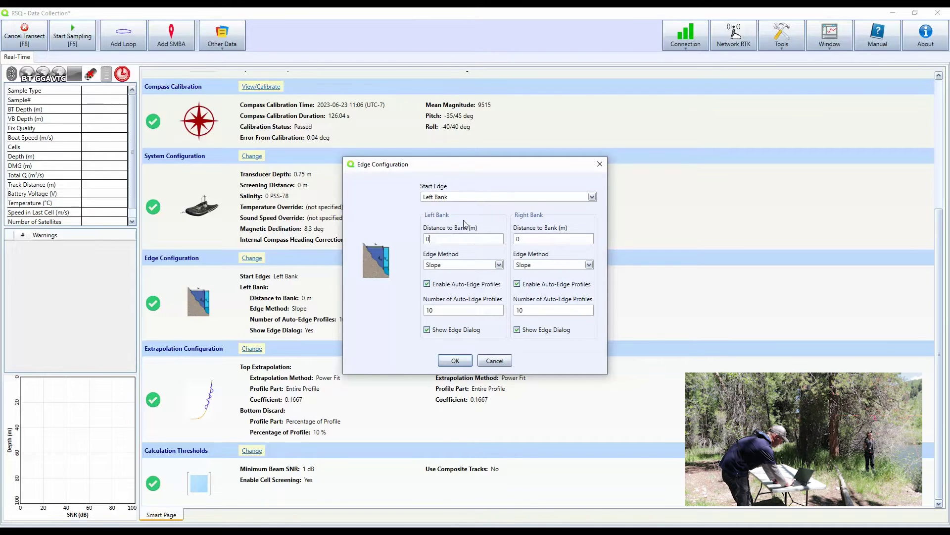
click(593, 197)
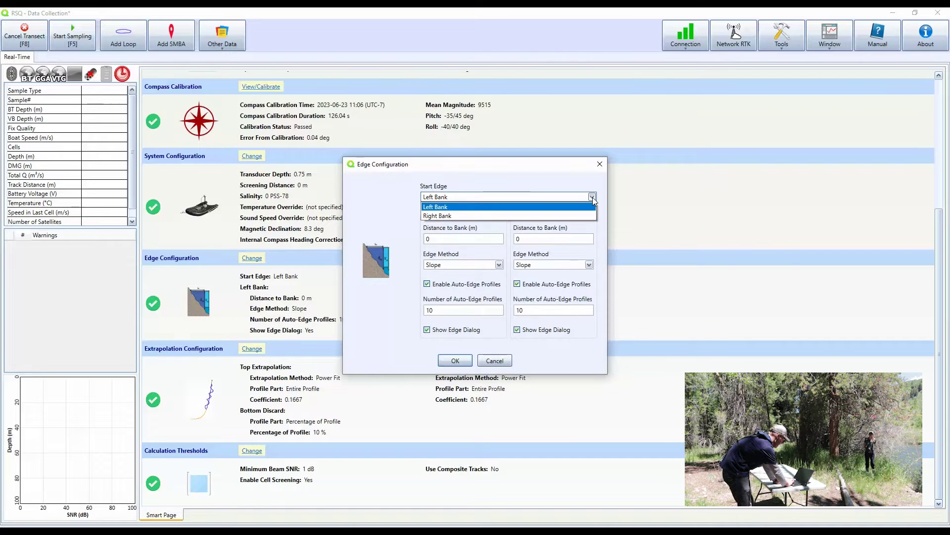
click(574, 207)
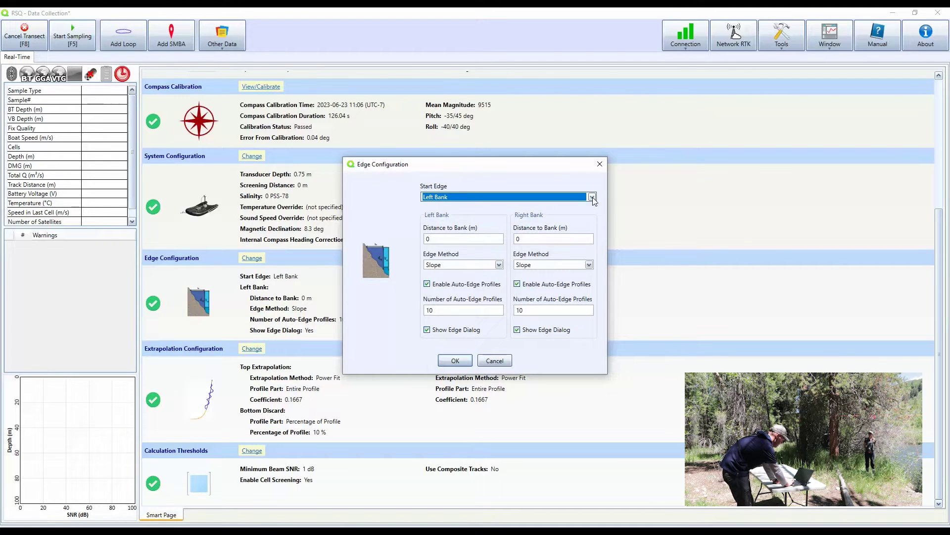
click(479, 242)
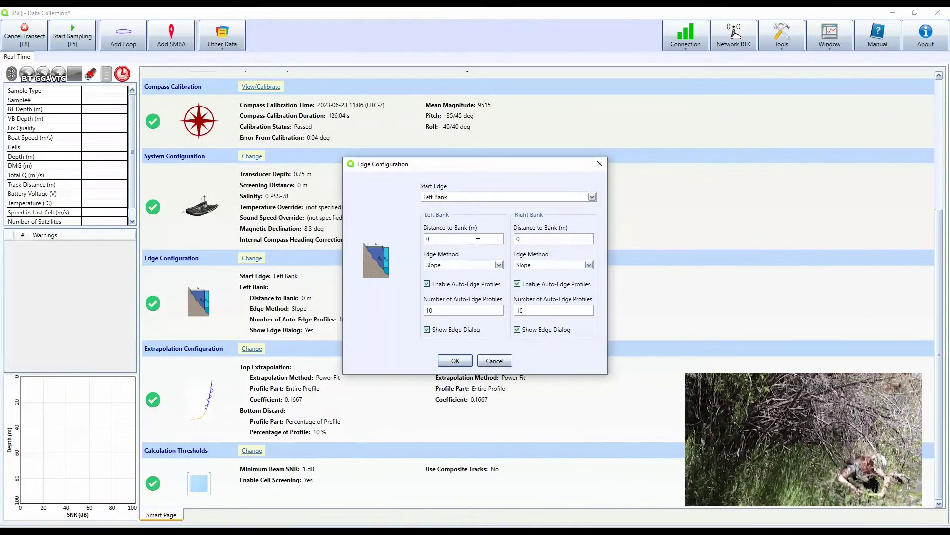
Step: Enter 2.08 m as the left bank distance and clear the right bank distance for 3 m
key(BackSpace)
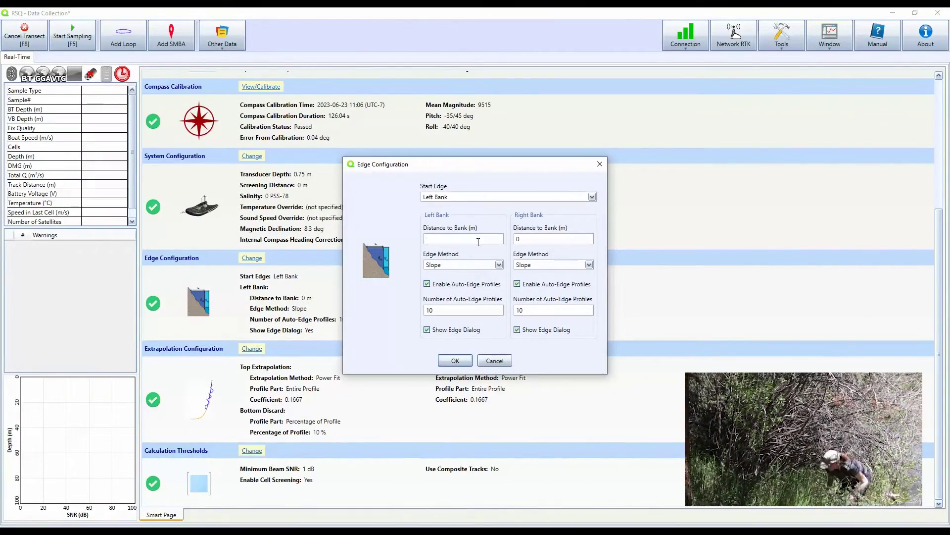
text(2.08)
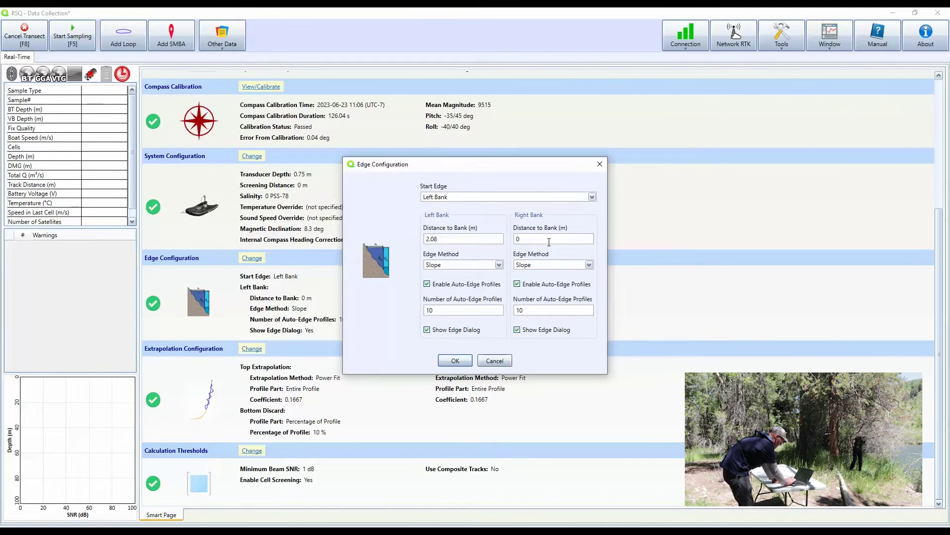
click(549, 239)
key(BackSpace)
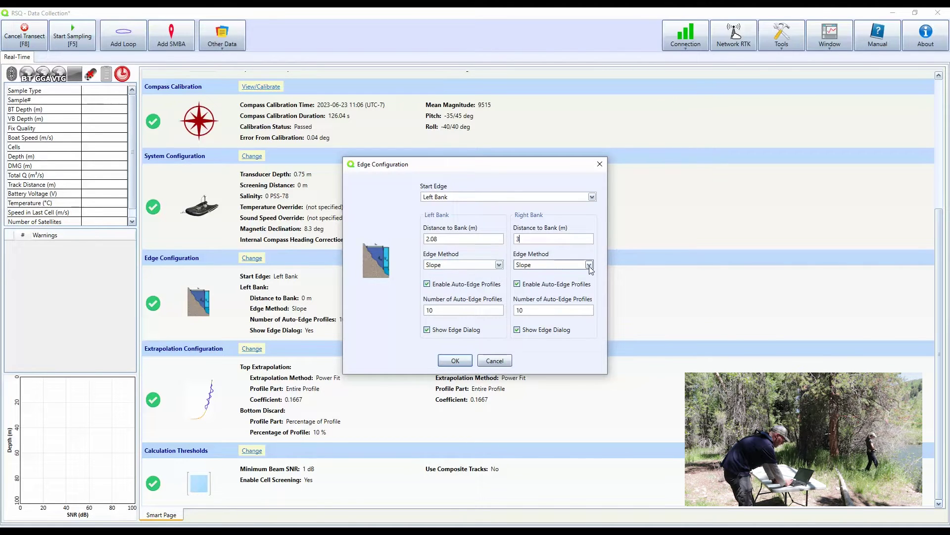
Step: Change the left bank edge method from Slope to Vertical Bank, leaving the right bank on Slope
click(591, 242)
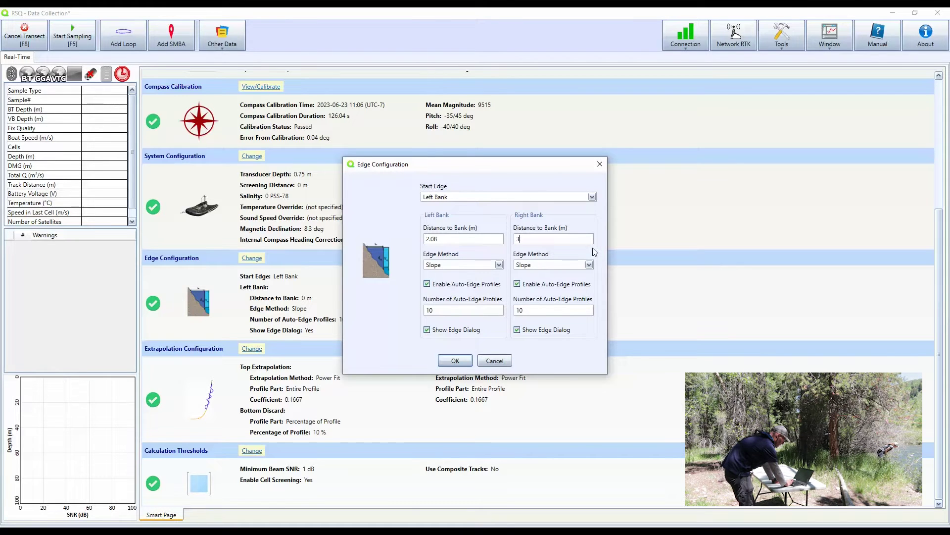
click(499, 265)
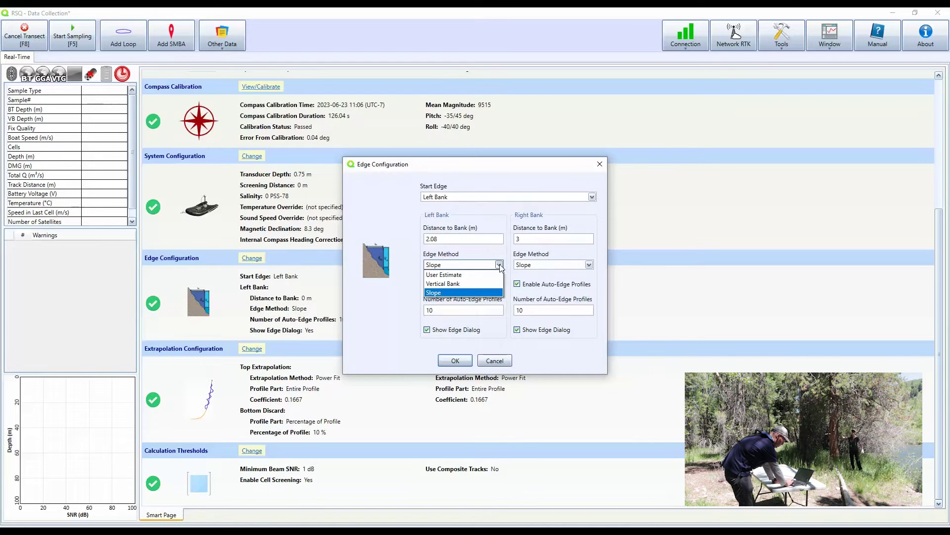
click(488, 293)
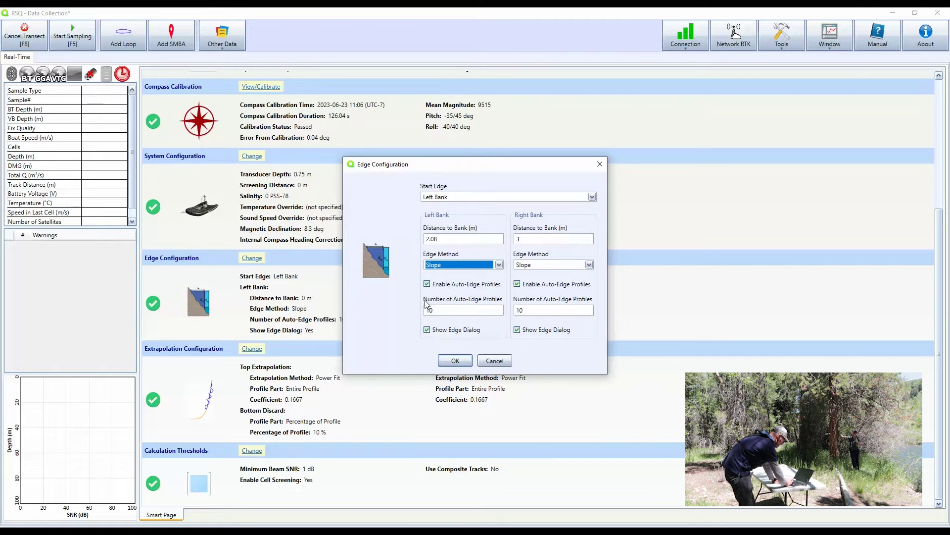
click(499, 265)
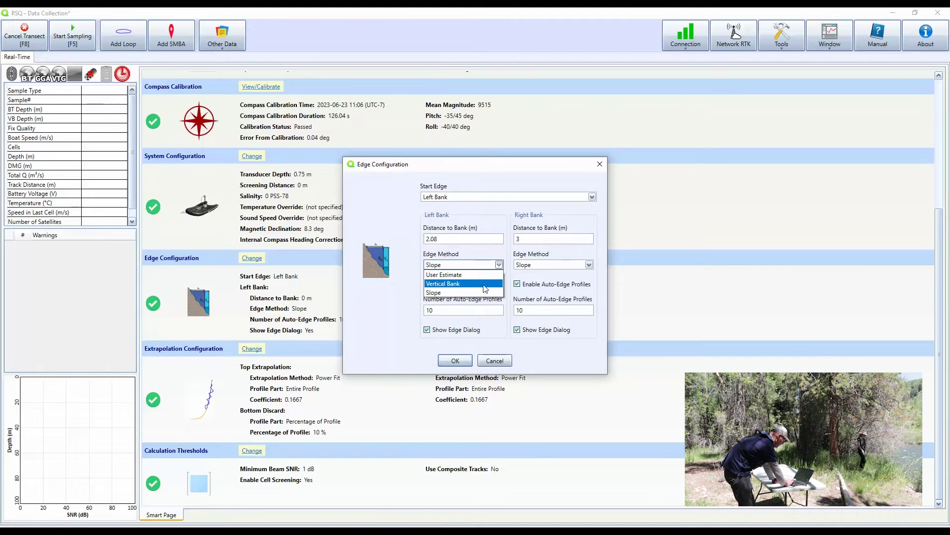
click(485, 285)
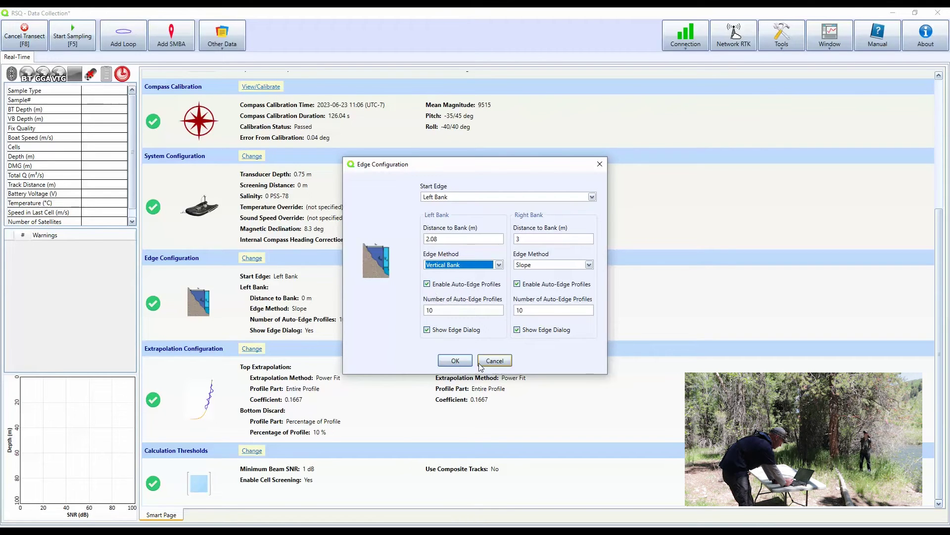
Step: Save the edge settings and bring up the Extrapolation Configuration dialog
click(455, 362)
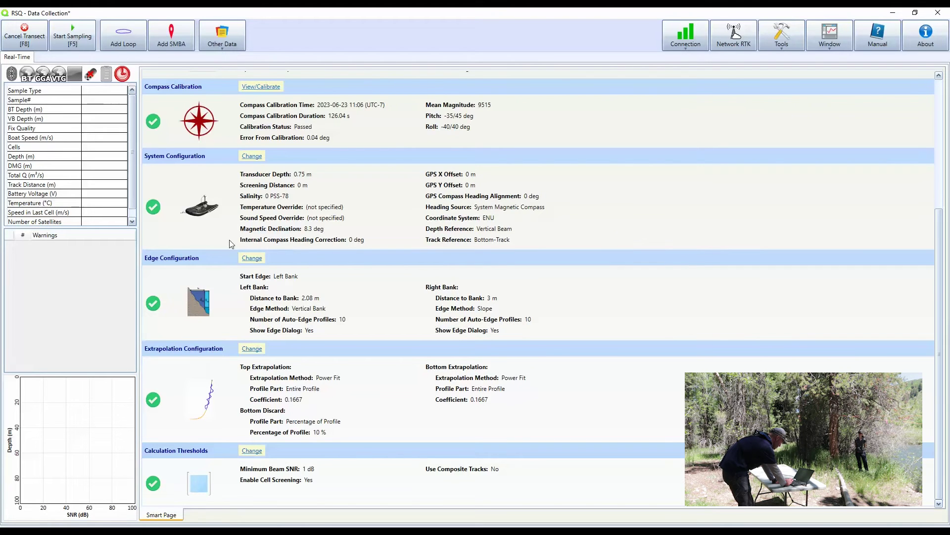
click(247, 350)
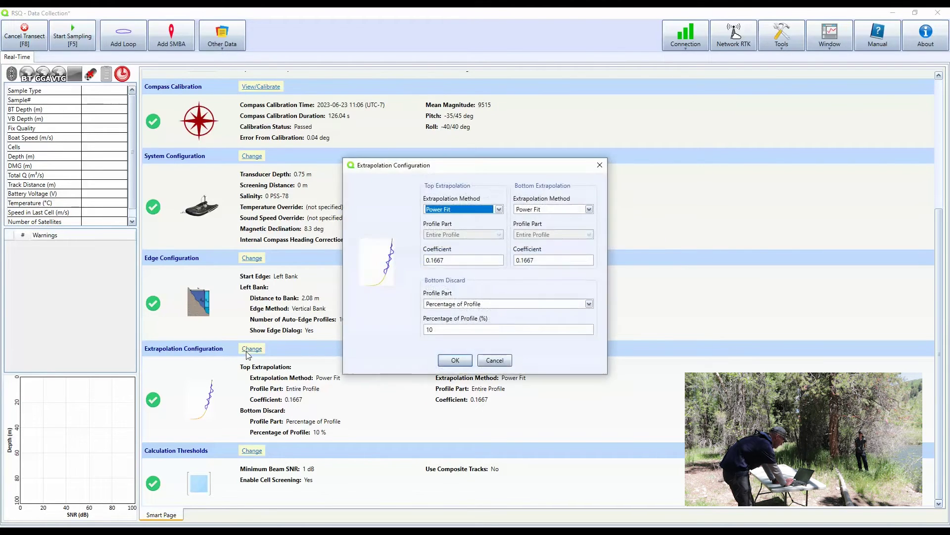
Step: Accept Power Fit top and bottom with 0.1667 coefficients and 10% bottom discard unchanged
click(456, 362)
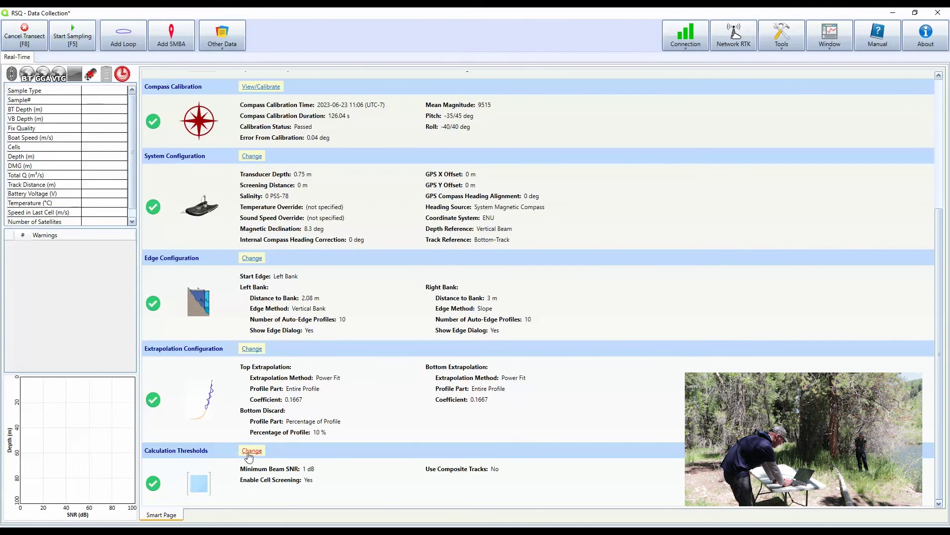
Step: Confirm calculation thresholds as is: 1 dB minimum beam SNR, cell screening on, no composite tracks
click(250, 452)
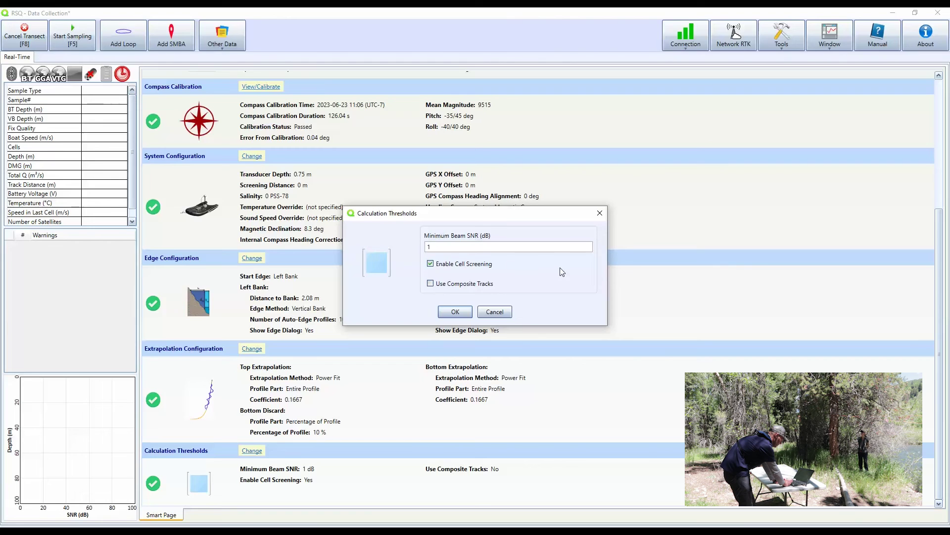
click(522, 247)
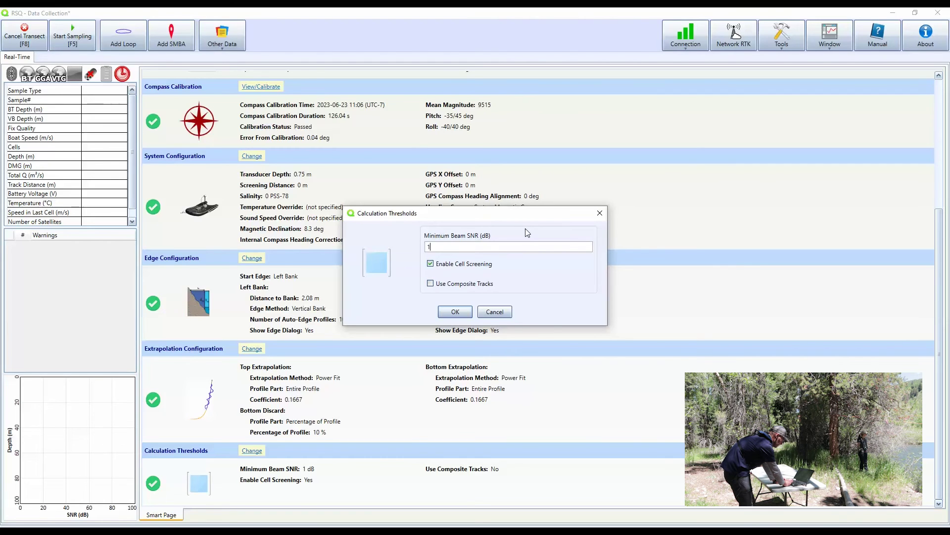
click(454, 312)
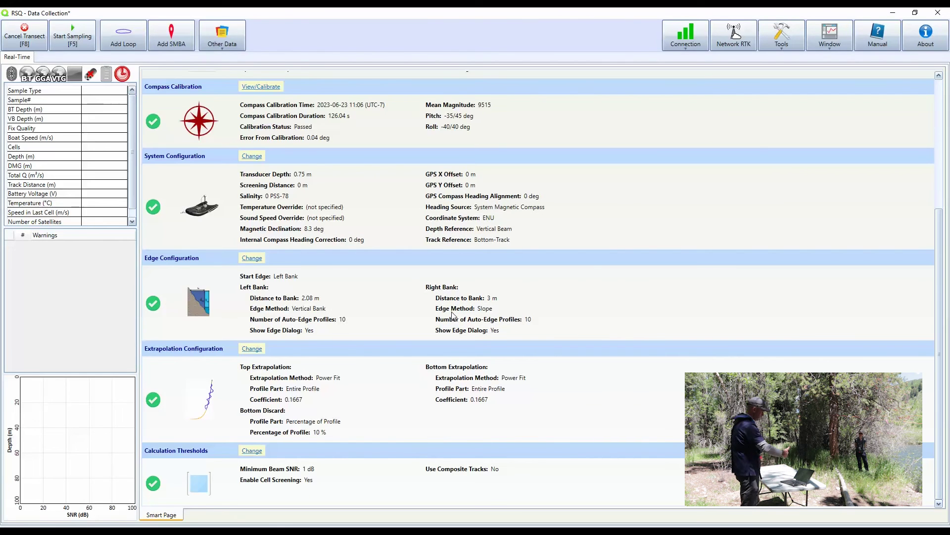